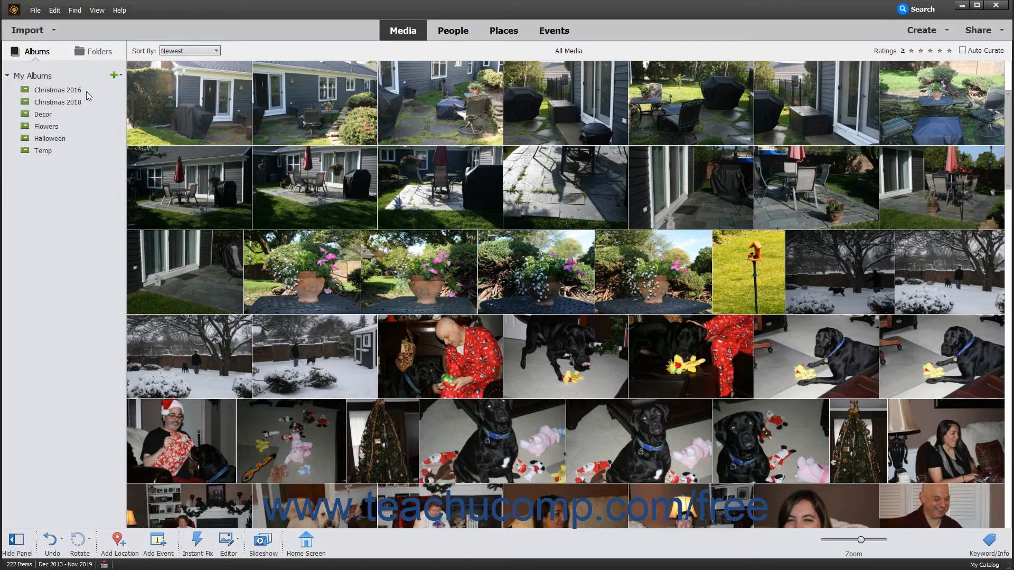
# Create a new top-level album category named Holidays
pyautogui.click(121, 78)
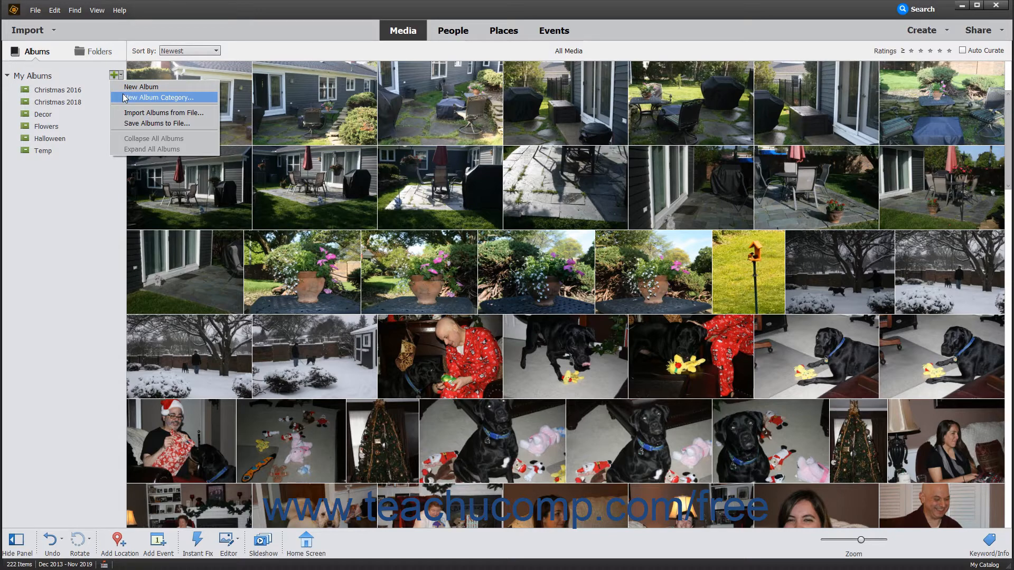
pyautogui.click(124, 97)
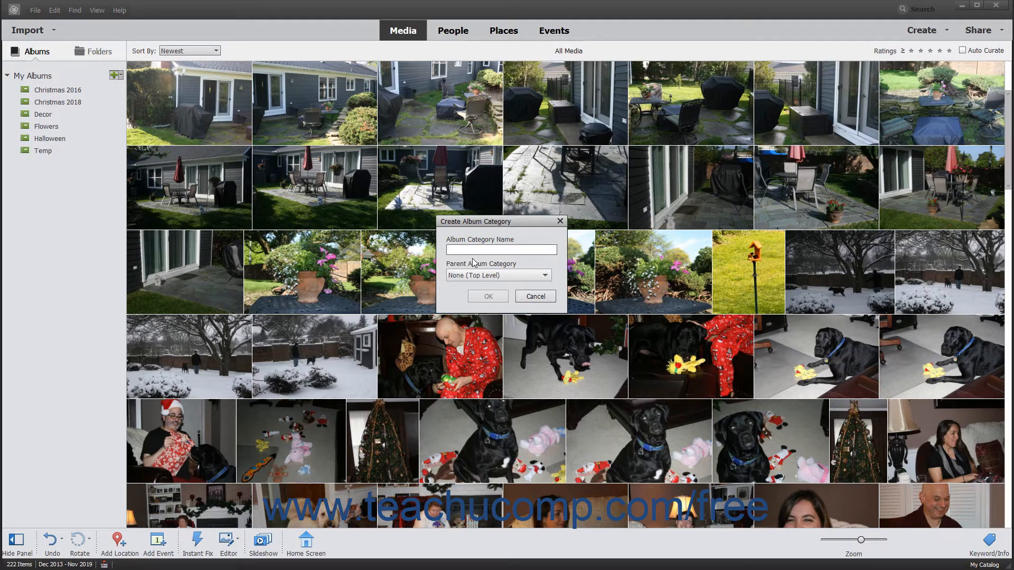
pyautogui.write('Holidays')
pyautogui.click(542, 279)
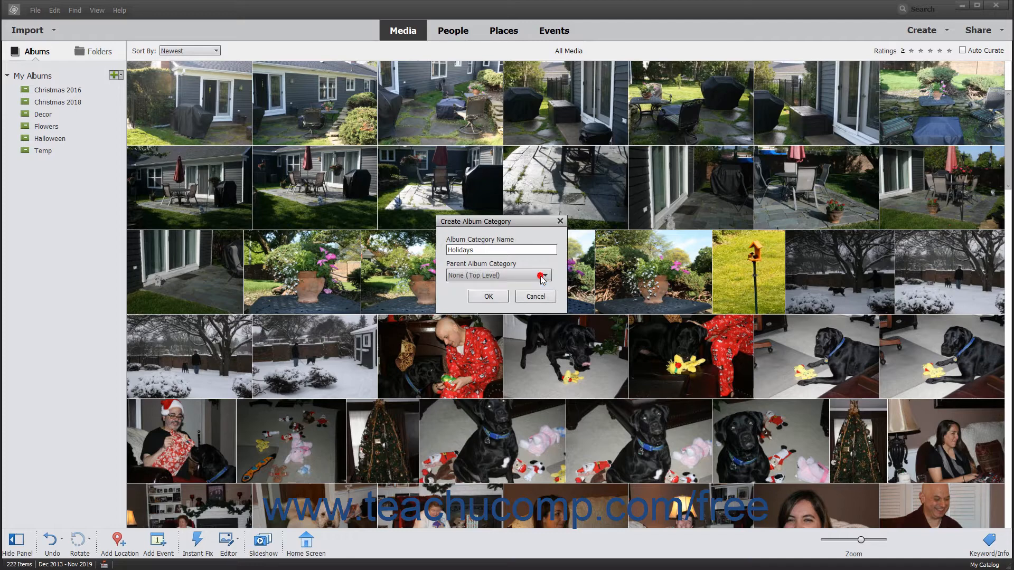
pyautogui.click(542, 279)
pyautogui.click(485, 298)
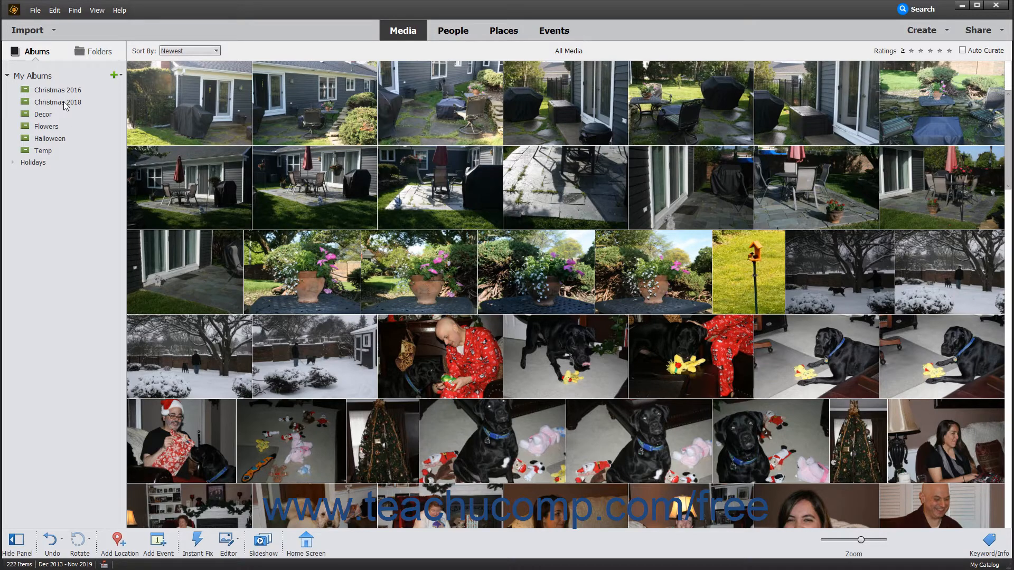
# Move the Christmas 2018 and Christmas 2016 albums into the Holidays category
pyautogui.moveTo(63, 102); pyautogui.dragTo(48, 168)
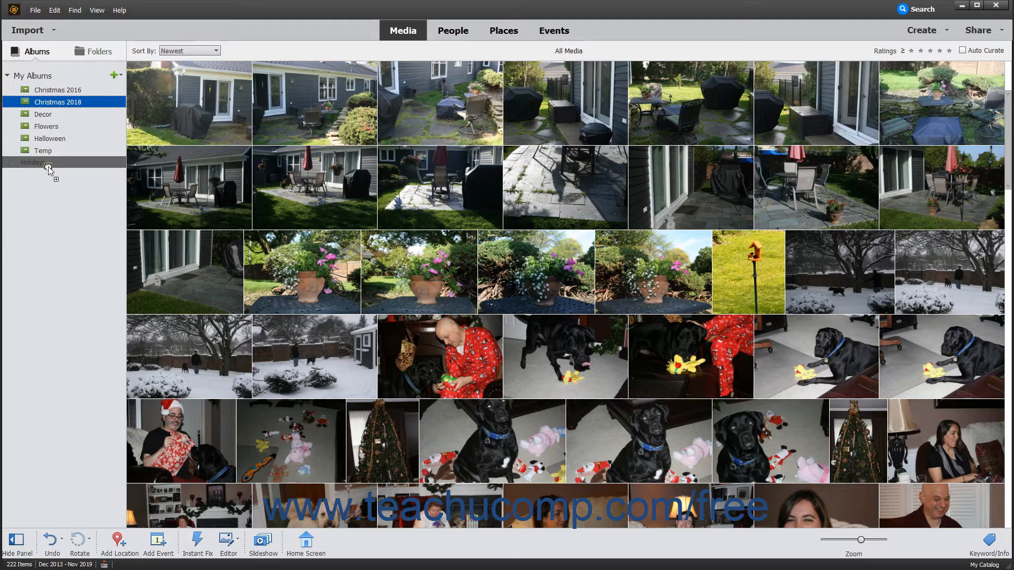
pyautogui.moveTo(49, 168); pyautogui.dragTo(49, 166)
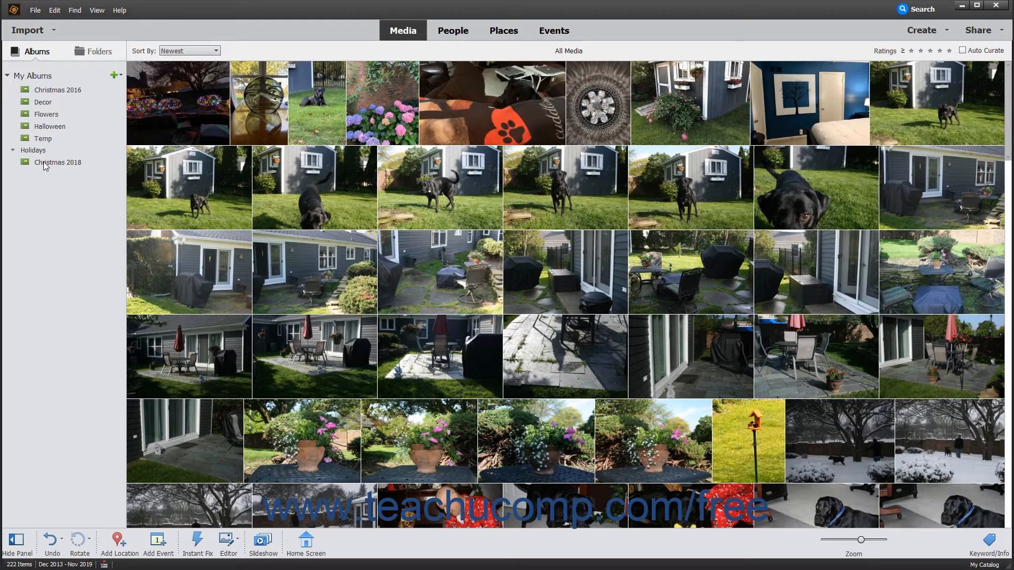
pyautogui.moveTo(60, 93); pyautogui.dragTo(43, 155)
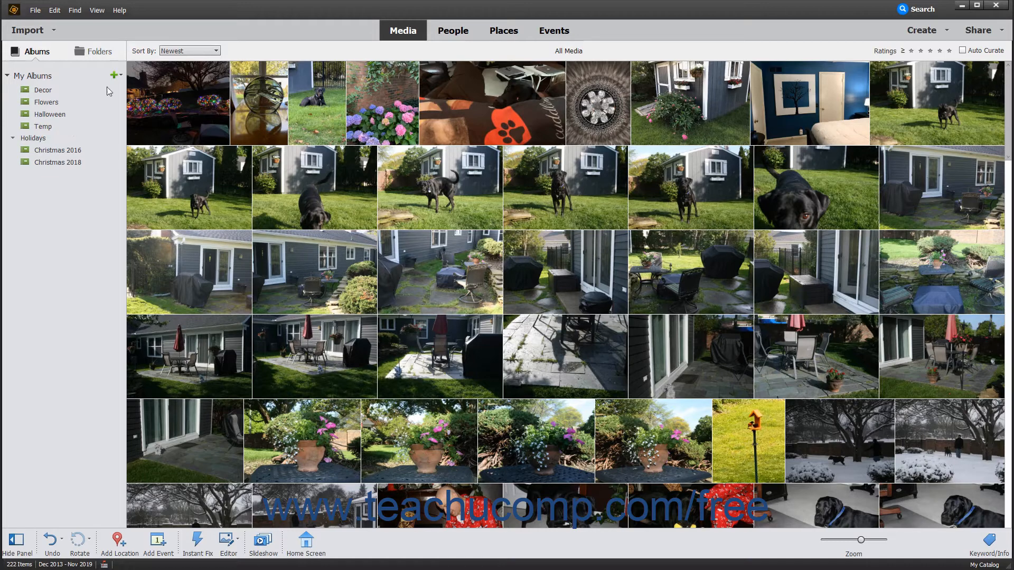
# Collapse all albums in the album list and expand them all again
pyautogui.click(122, 76)
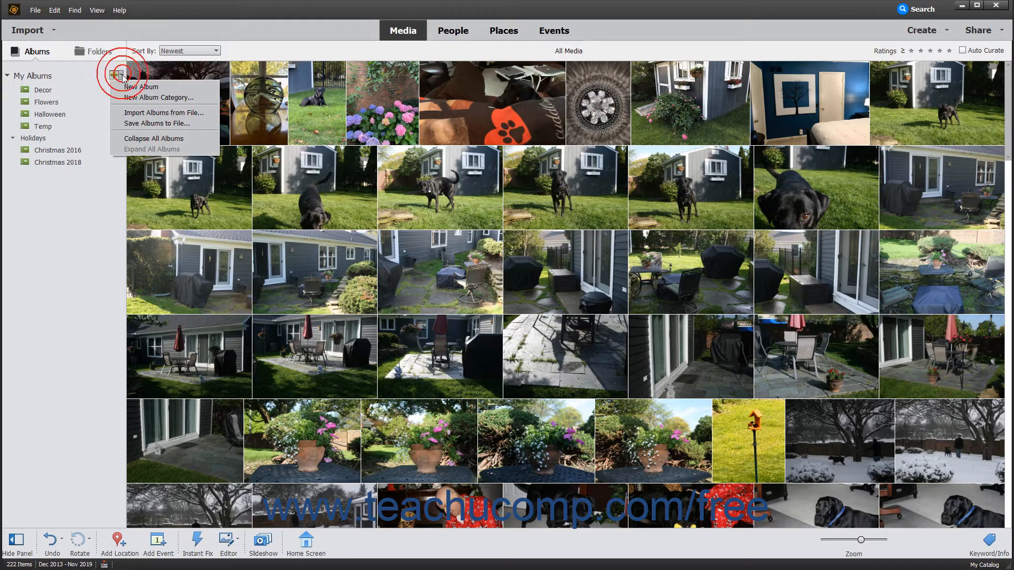
pyautogui.click(136, 139)
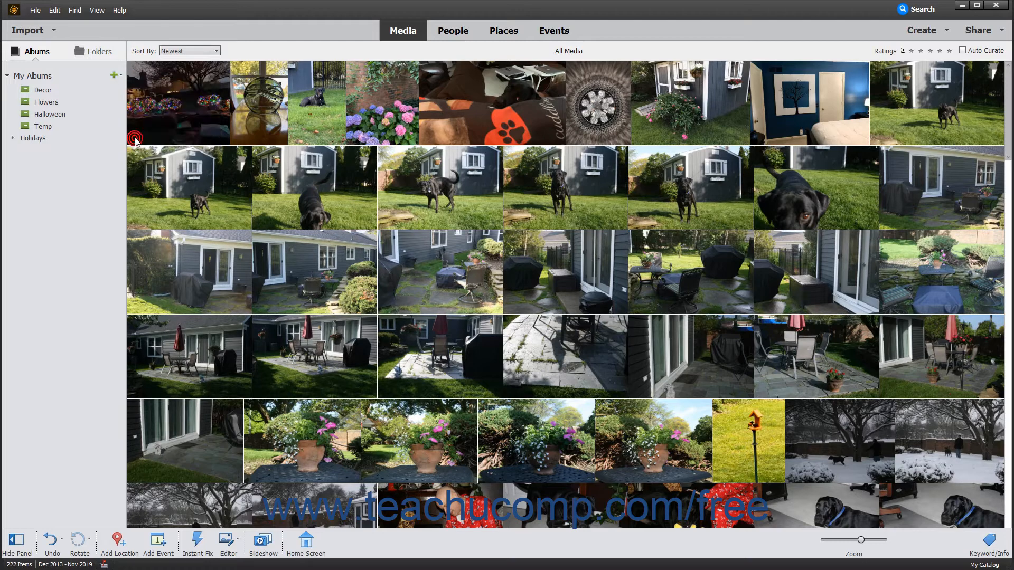
pyautogui.click(122, 75)
pyautogui.click(136, 150)
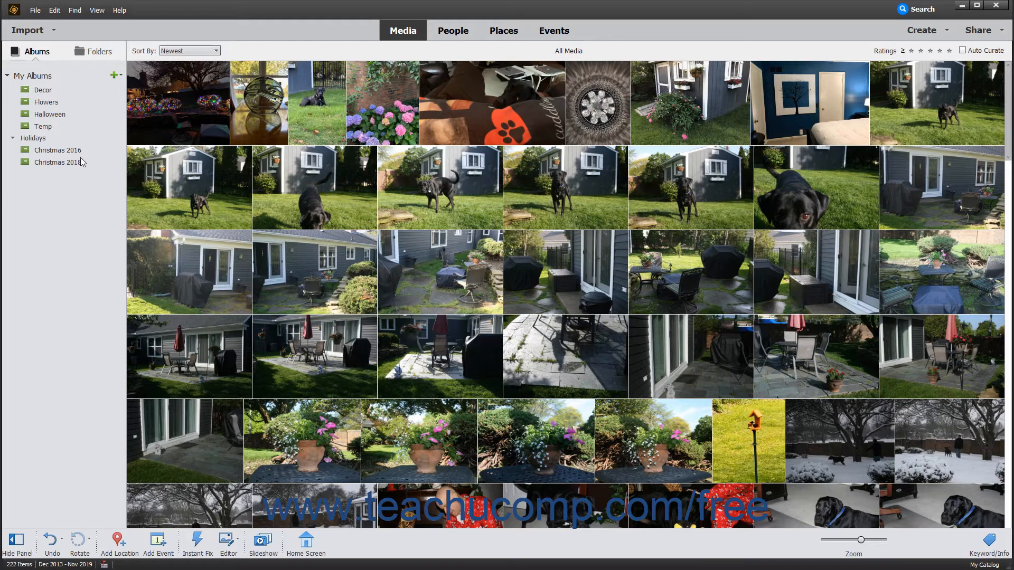
# Export only the Holidays album category to a file named Albums.xml in the Documents folder
pyautogui.click(116, 75)
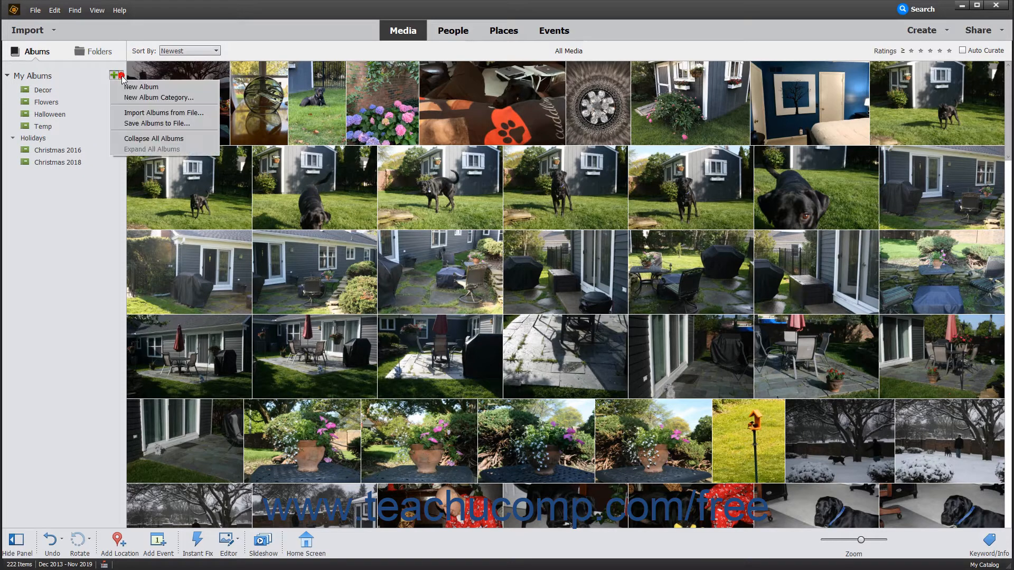
pyautogui.click(128, 124)
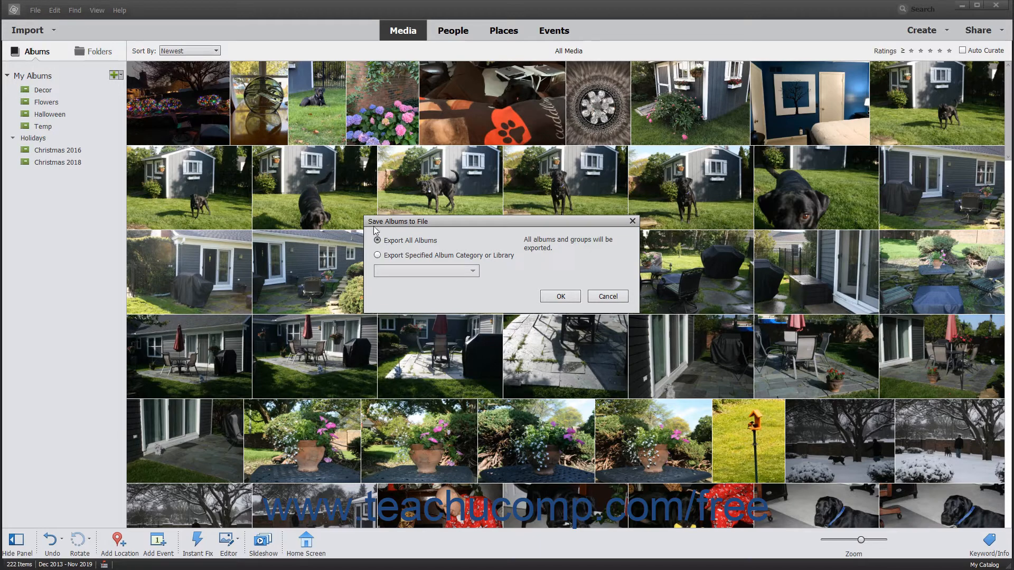
pyautogui.click(385, 240)
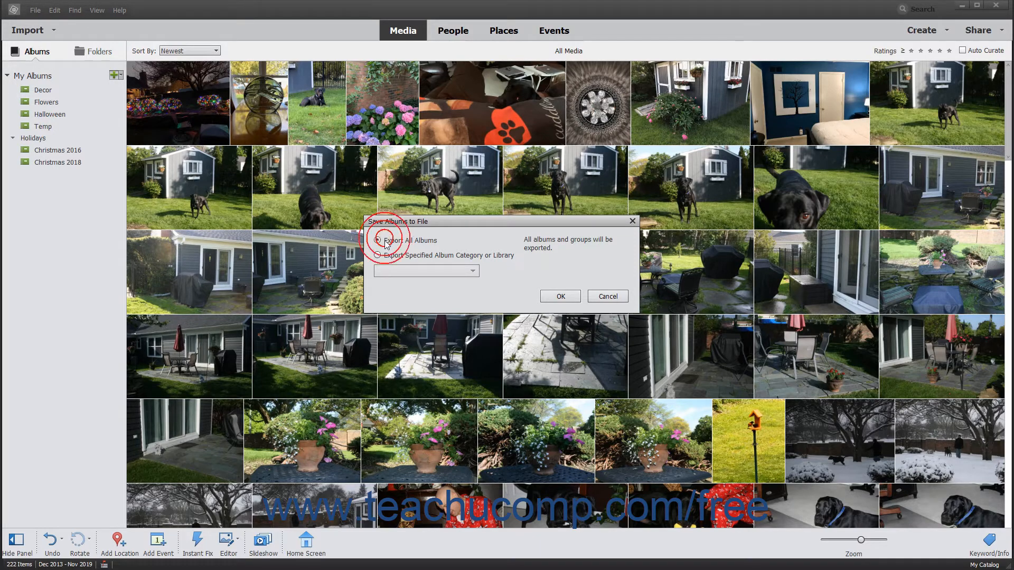
pyautogui.click(392, 255)
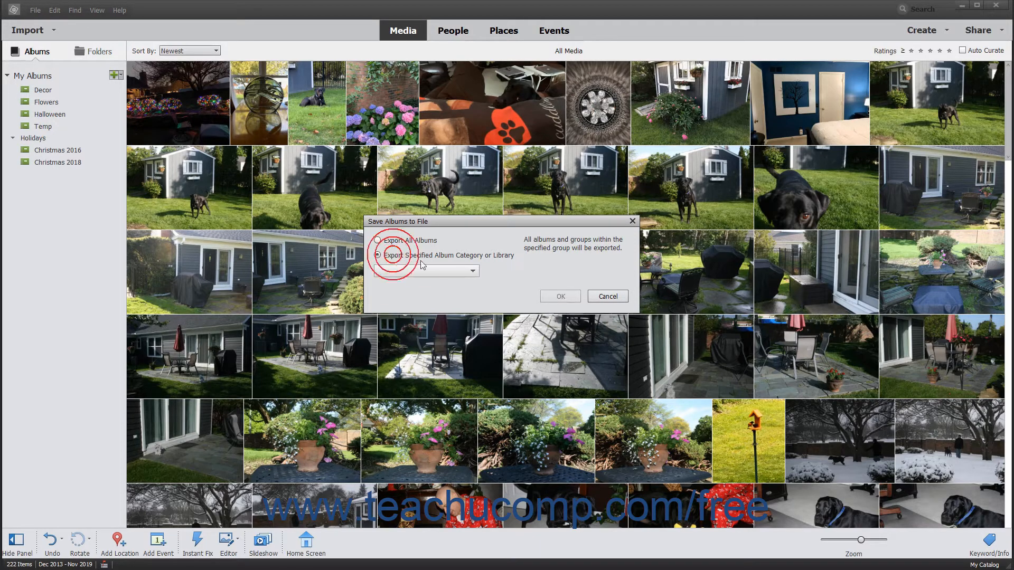
pyautogui.click(474, 271)
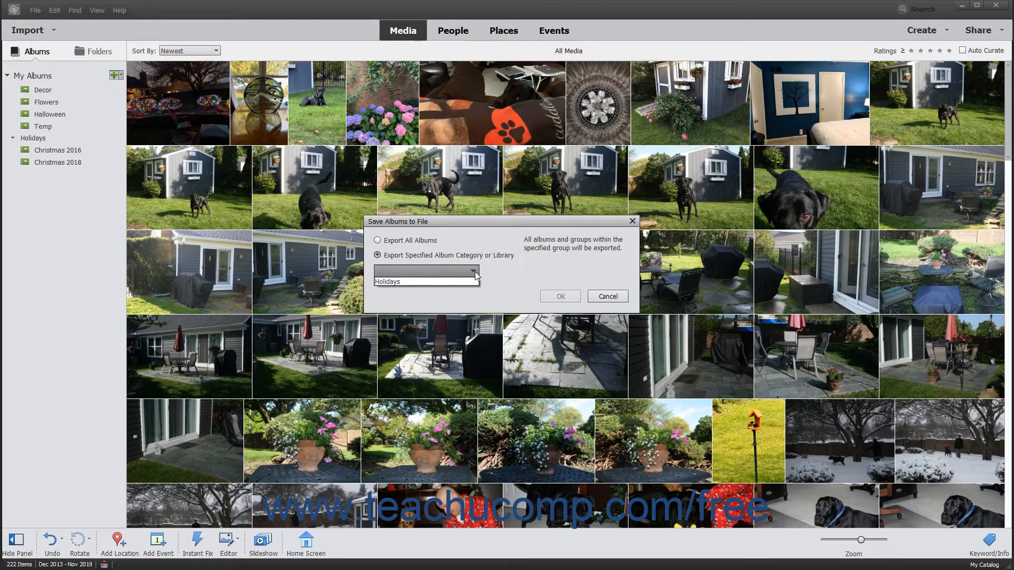
pyautogui.click(462, 282)
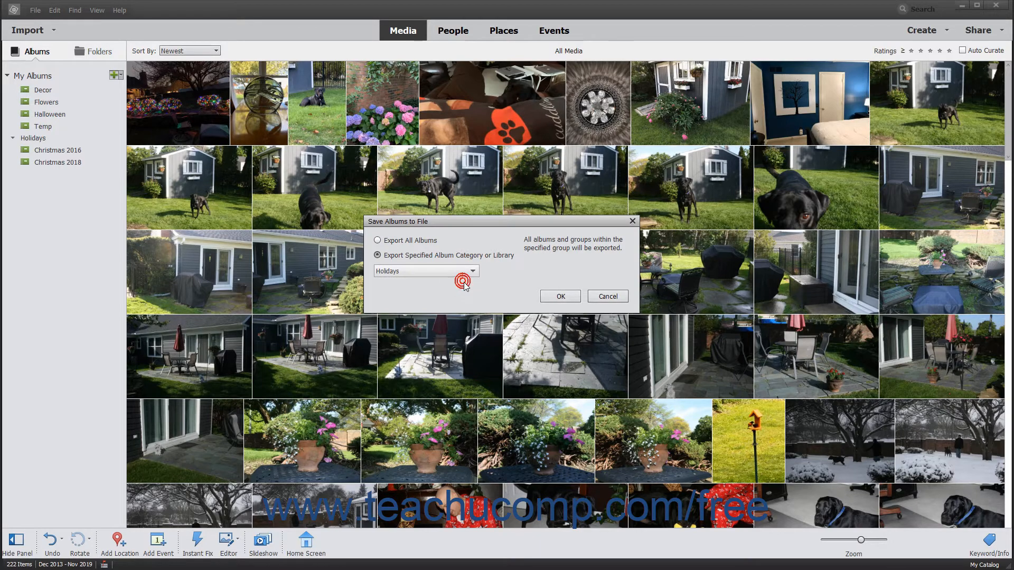
pyautogui.click(561, 297)
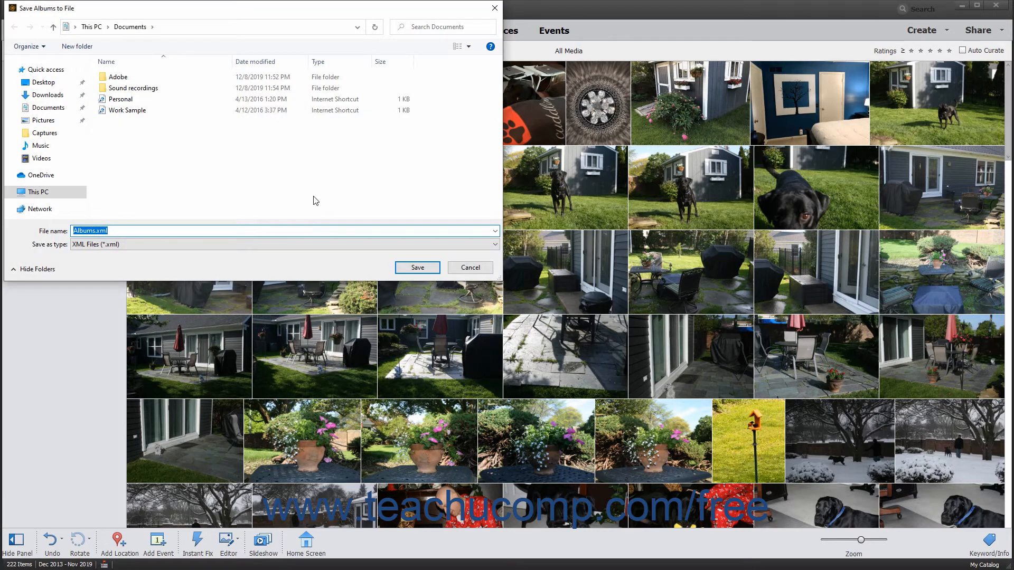
pyautogui.click(110, 230)
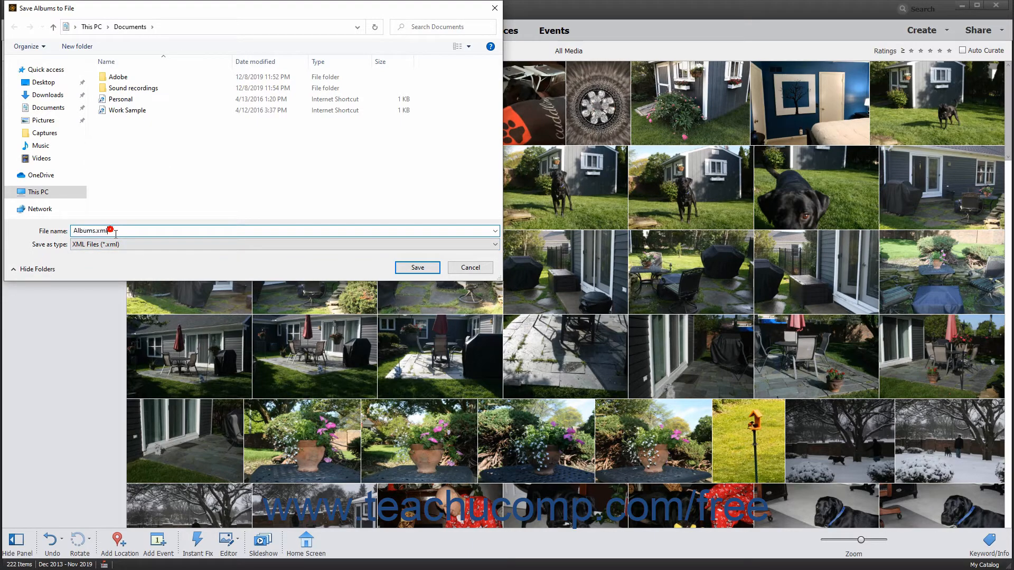
pyautogui.click(405, 268)
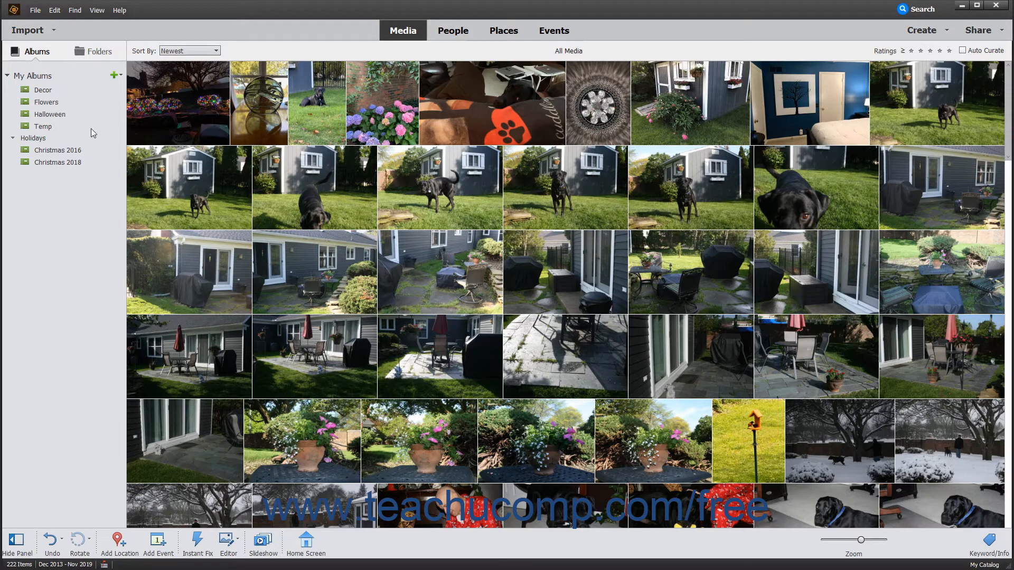
# Import albums from the Albums.xml file in the Documents folder
pyautogui.click(121, 77)
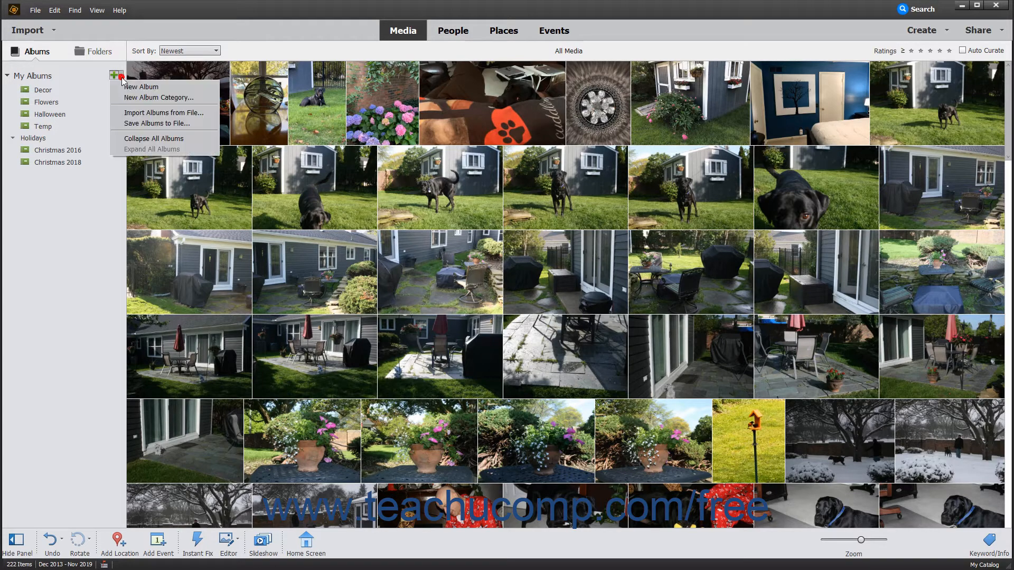
pyautogui.click(127, 112)
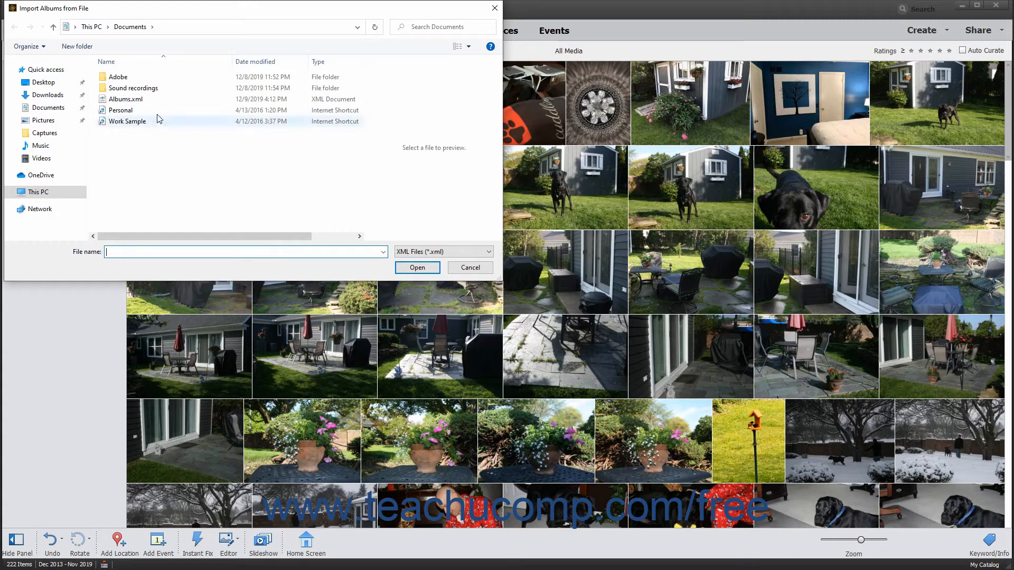
pyautogui.click(137, 100)
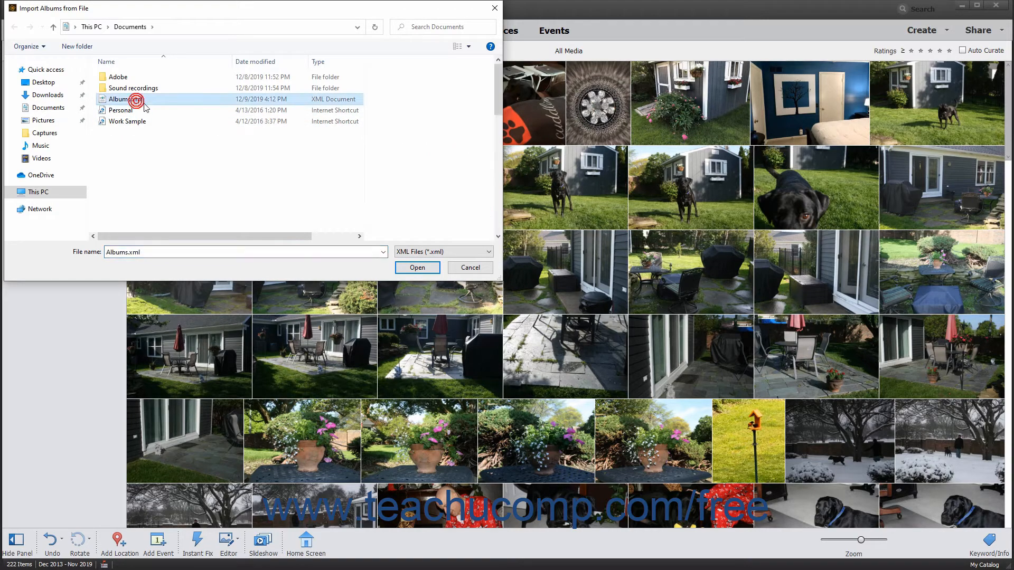
pyautogui.click(417, 268)
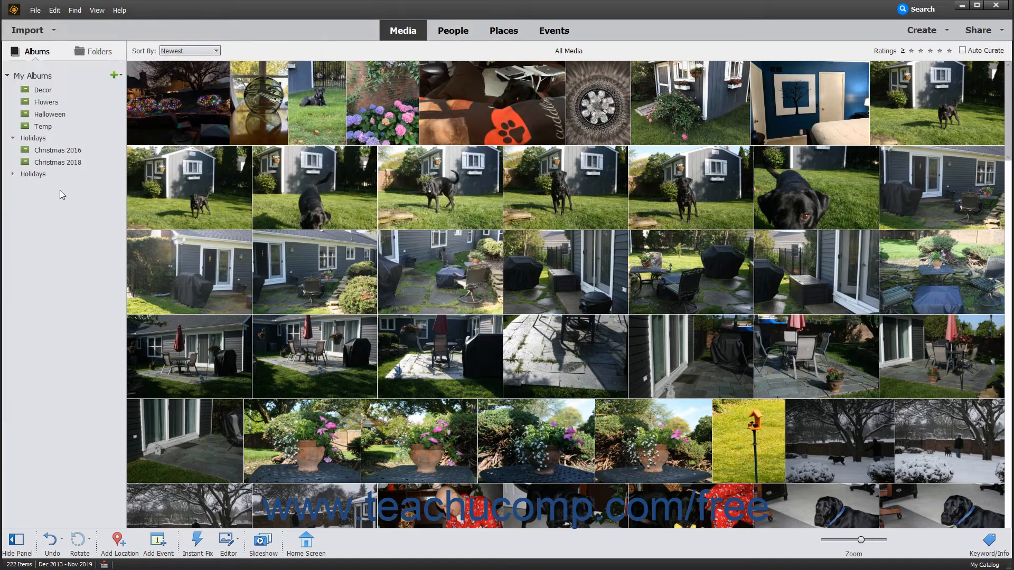
# Review the name, category and photos of the Christmas 2018 album in its edit view, and cancel the editing
pyautogui.rightClick(45, 167)
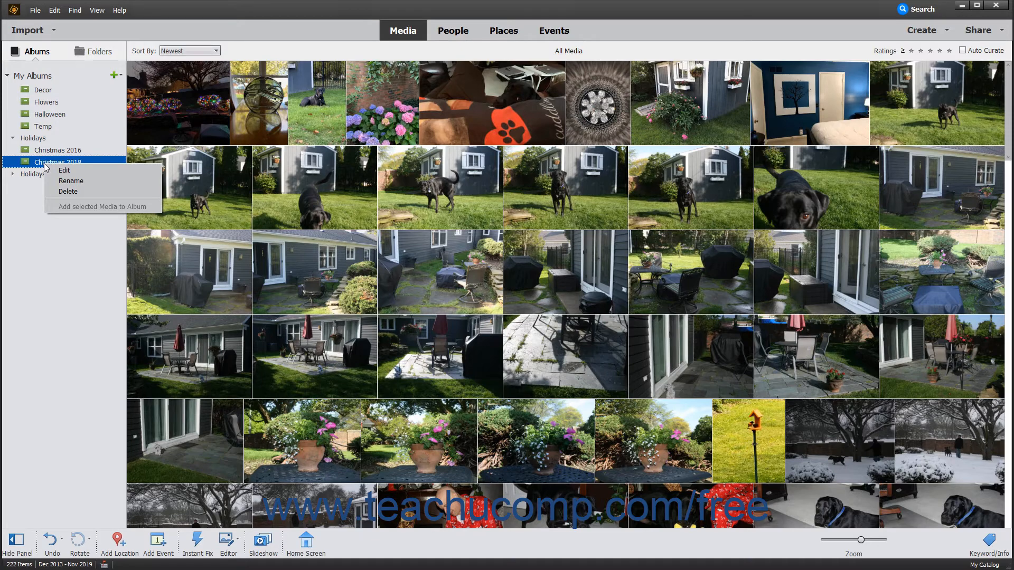
pyautogui.click(54, 171)
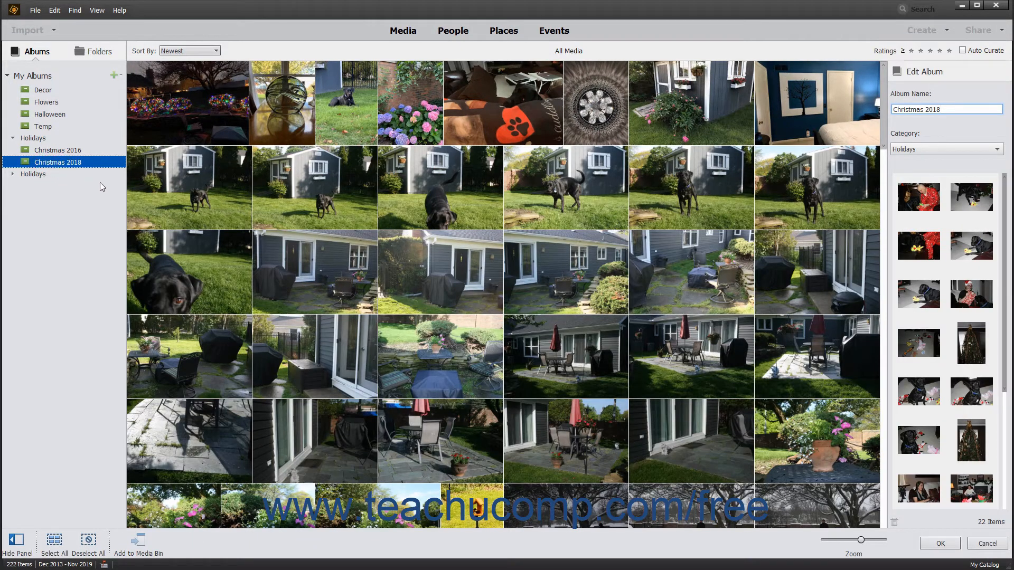
pyautogui.click(930, 74)
pyautogui.click(987, 544)
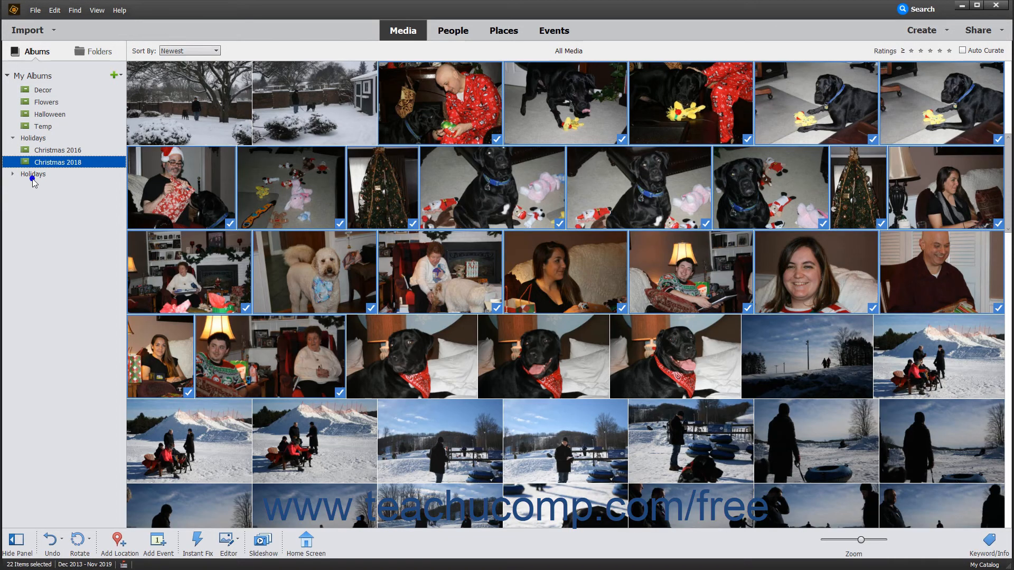
# Review the name and parent category settings of the second Holidays category, and cancel the editing
pyautogui.rightClick(32, 175)
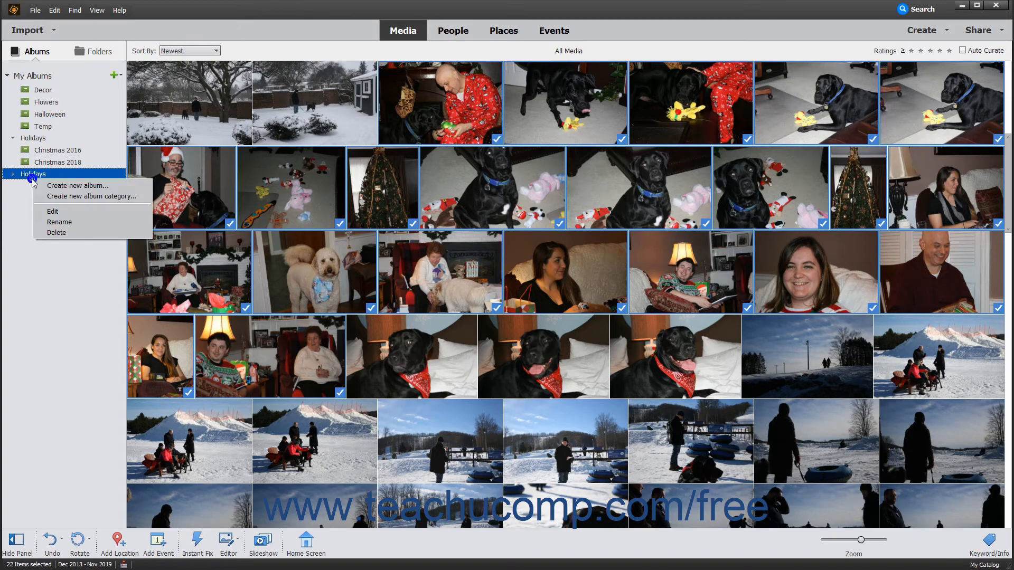
pyautogui.click(53, 211)
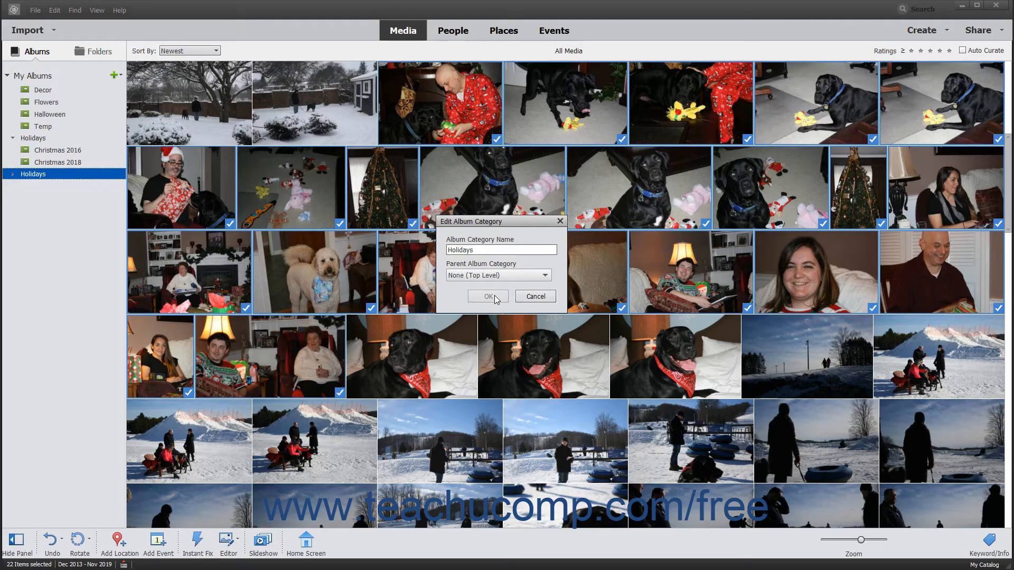
pyautogui.click(531, 297)
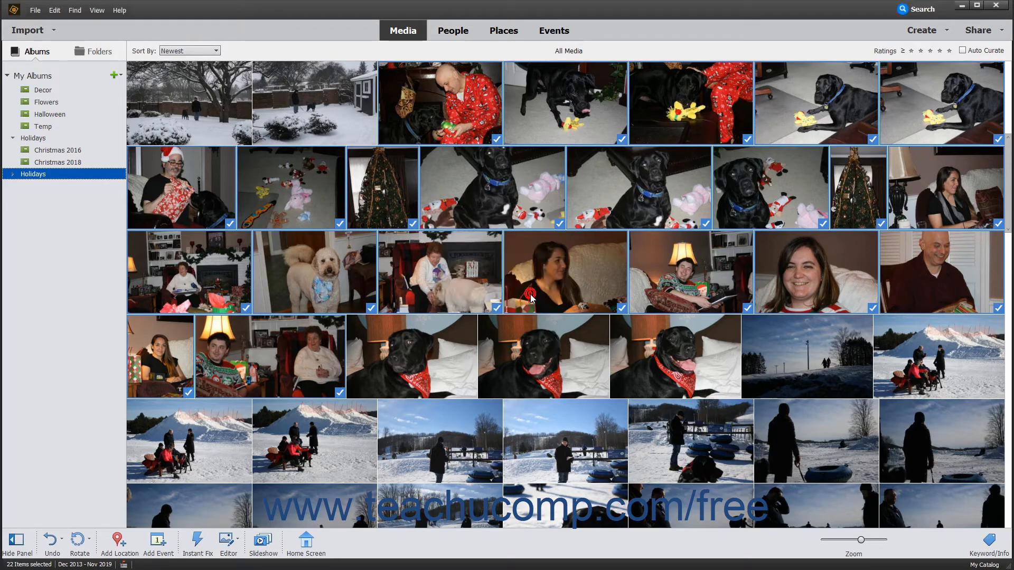
# Rename the Halloween album as Halloween 2015
pyautogui.moveTo(65, 115); pyautogui.dragTo(66, 116)
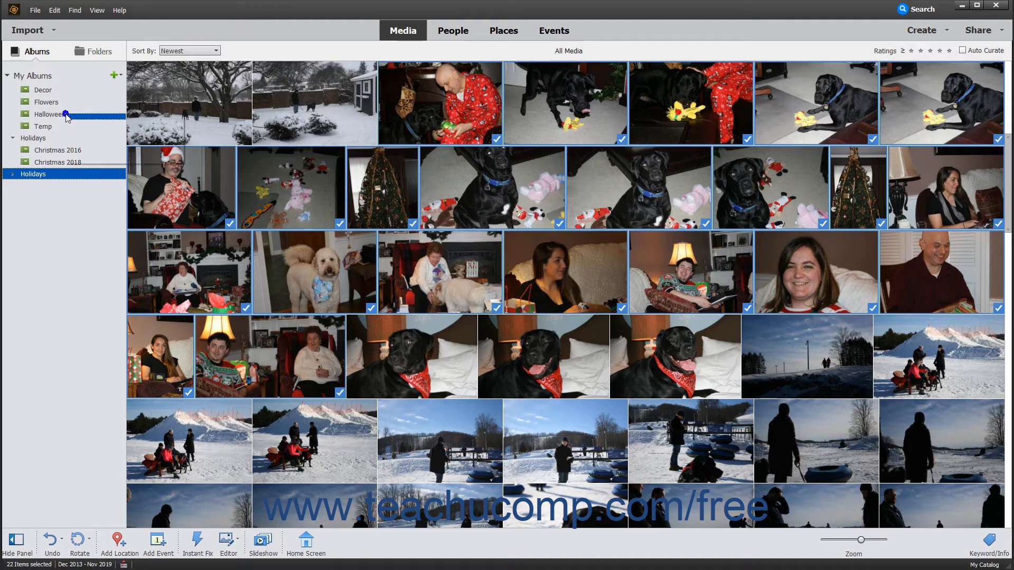
pyautogui.rightClick(67, 116)
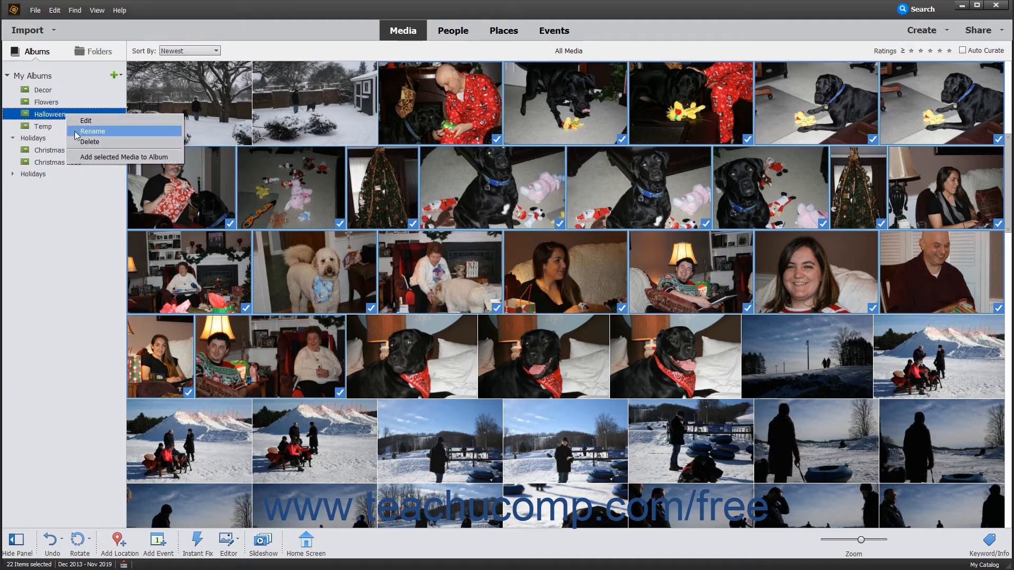
pyautogui.click(76, 132)
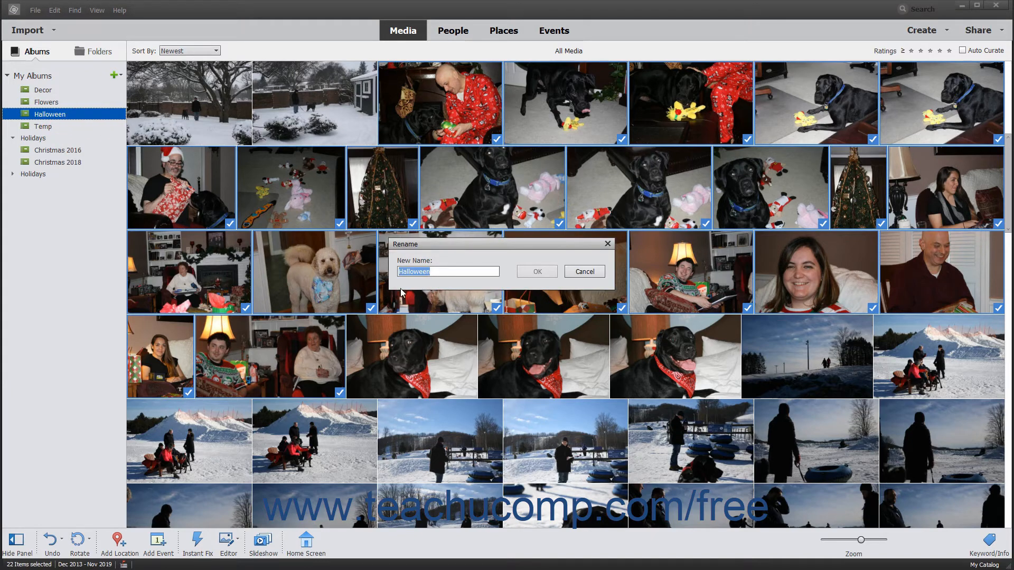
pyautogui.click(437, 272)
pyautogui.write('2015')
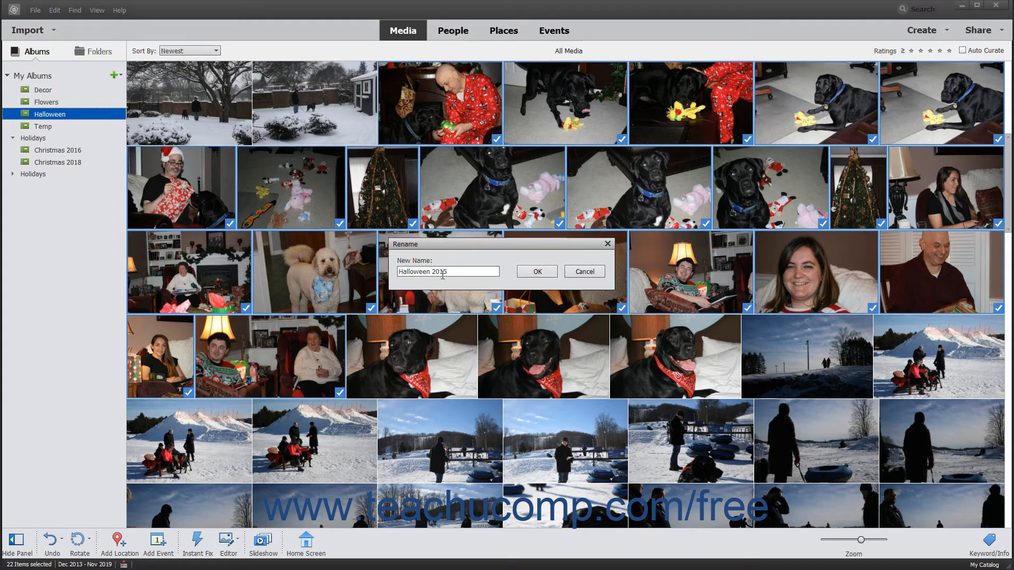
pyautogui.click(551, 272)
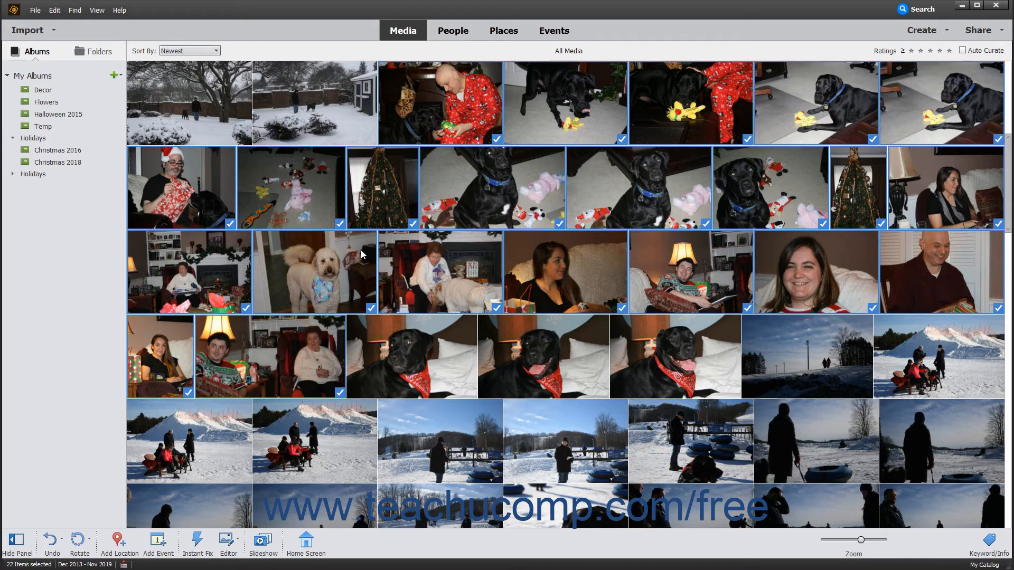
# Delete the second Holidays album category together with the albums it contains
pyautogui.rightClick(43, 175)
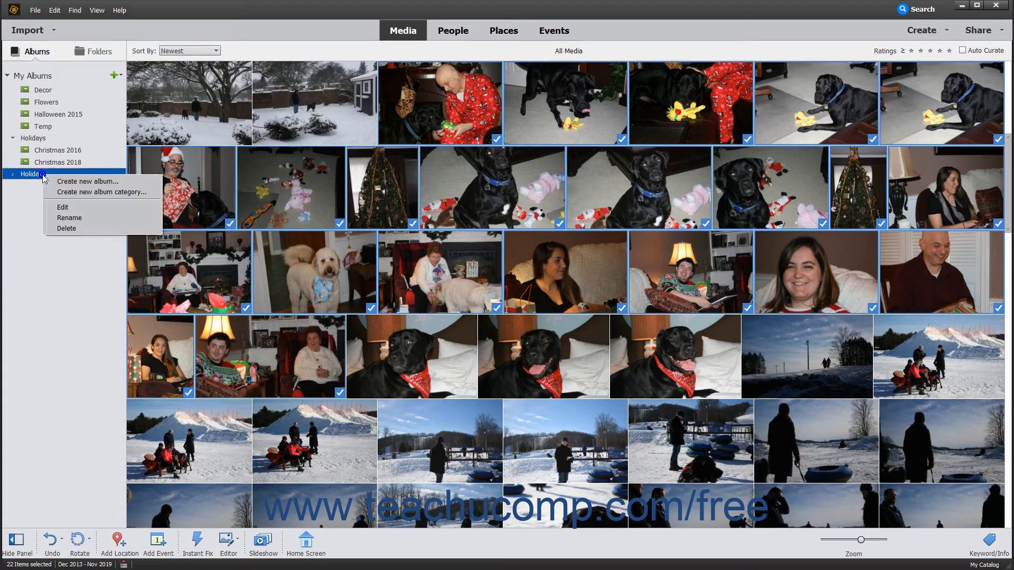
pyautogui.click(65, 227)
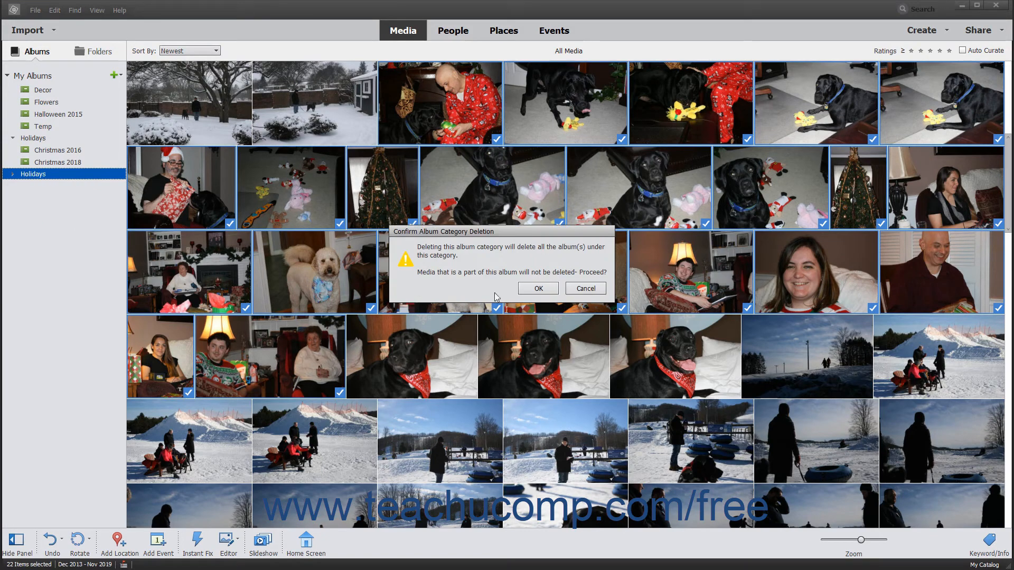
pyautogui.click(527, 292)
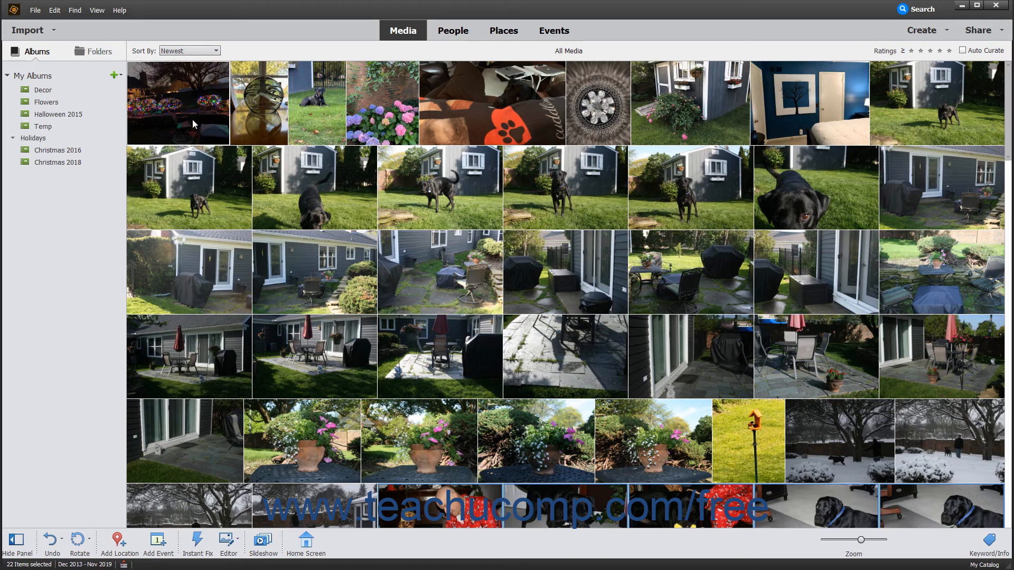
# Add only the first photo in the media grid, the night shot with coloured lights, to the Christmas 2018 album
pyautogui.click(210, 125)
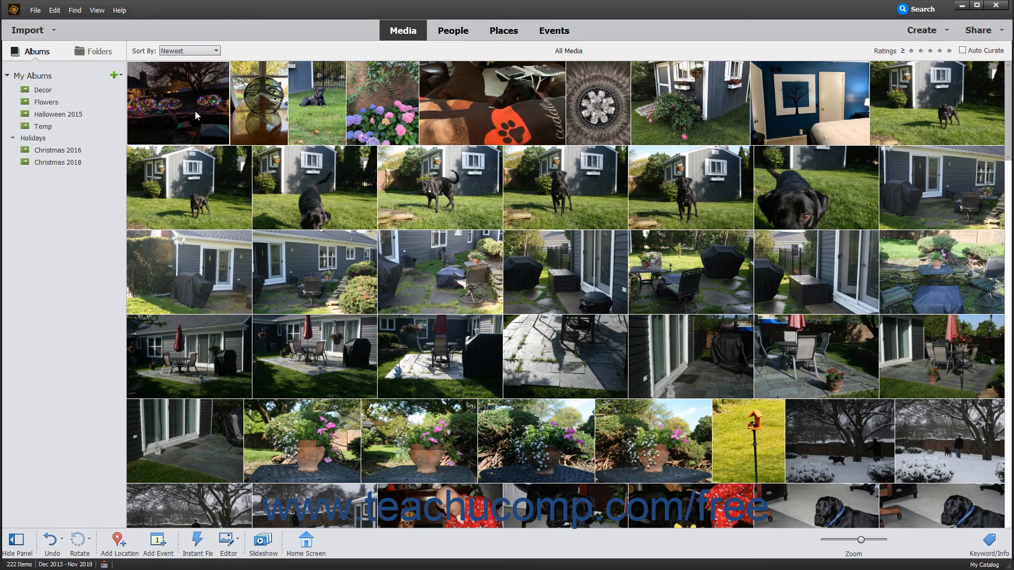
pyautogui.click(195, 109)
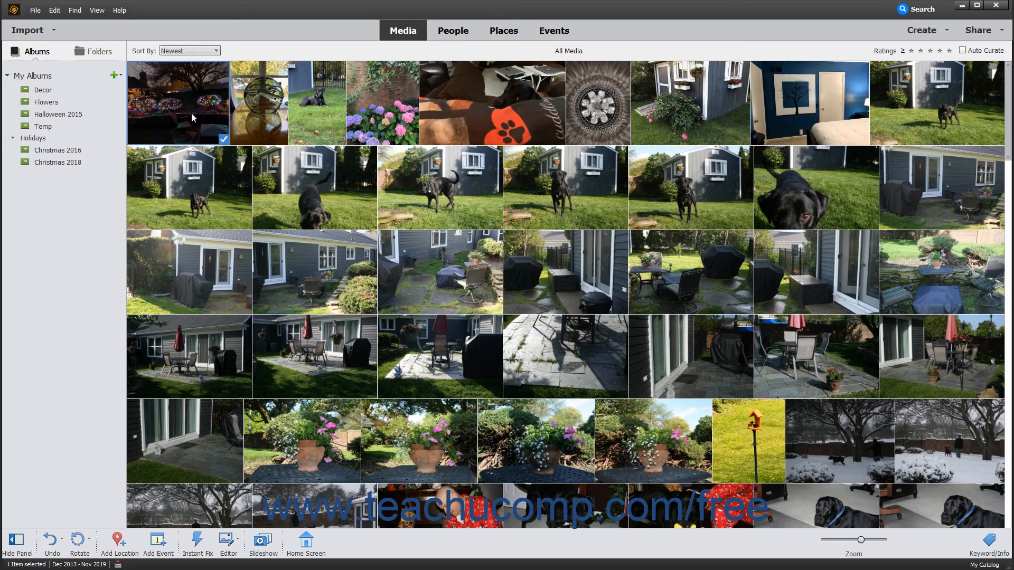
pyautogui.rightClick(78, 162)
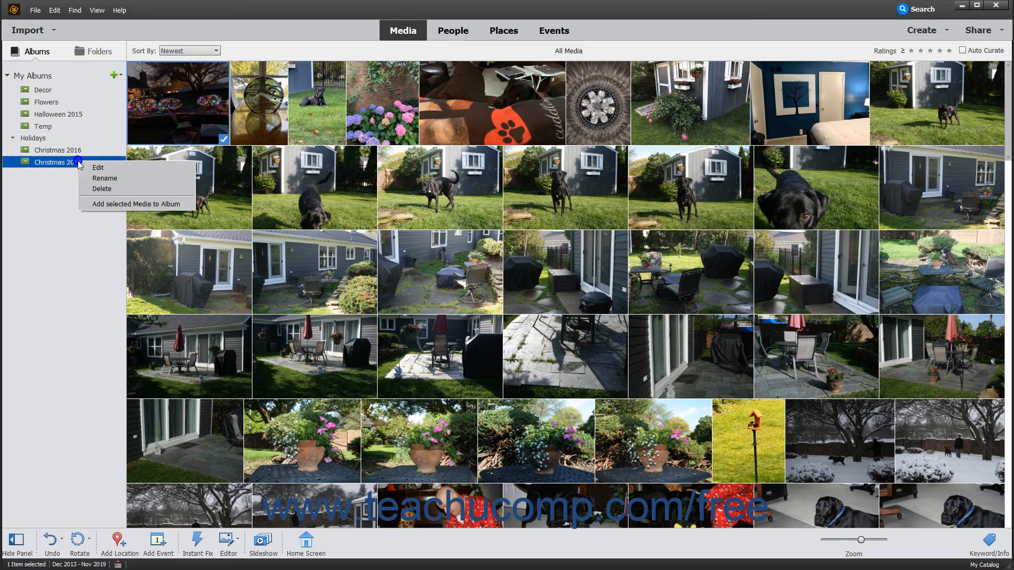
pyautogui.click(114, 205)
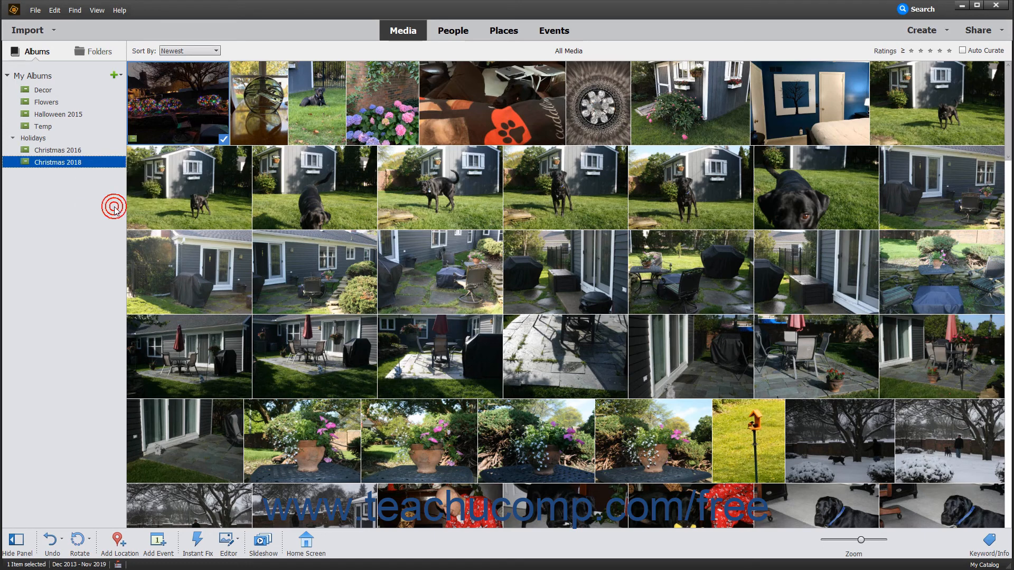